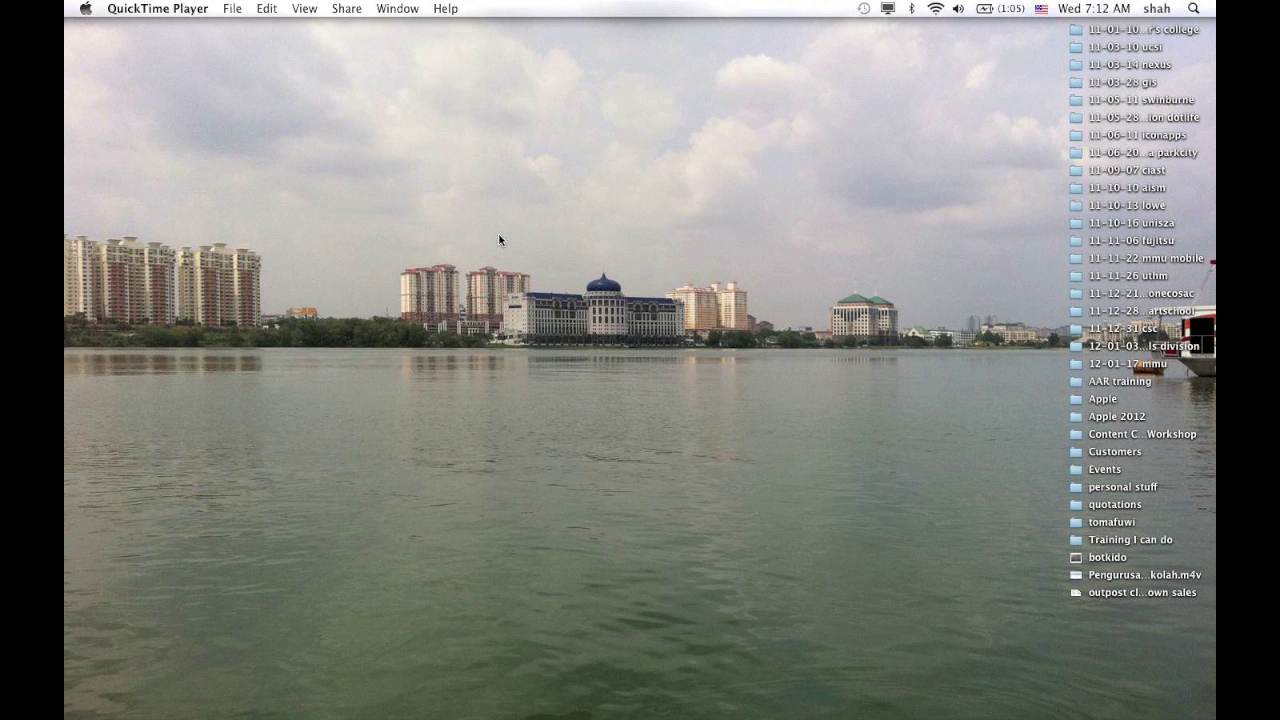
Step: Open System Preferences, centre its window, and open the Speech System Voice popup
left_click(86, 9)
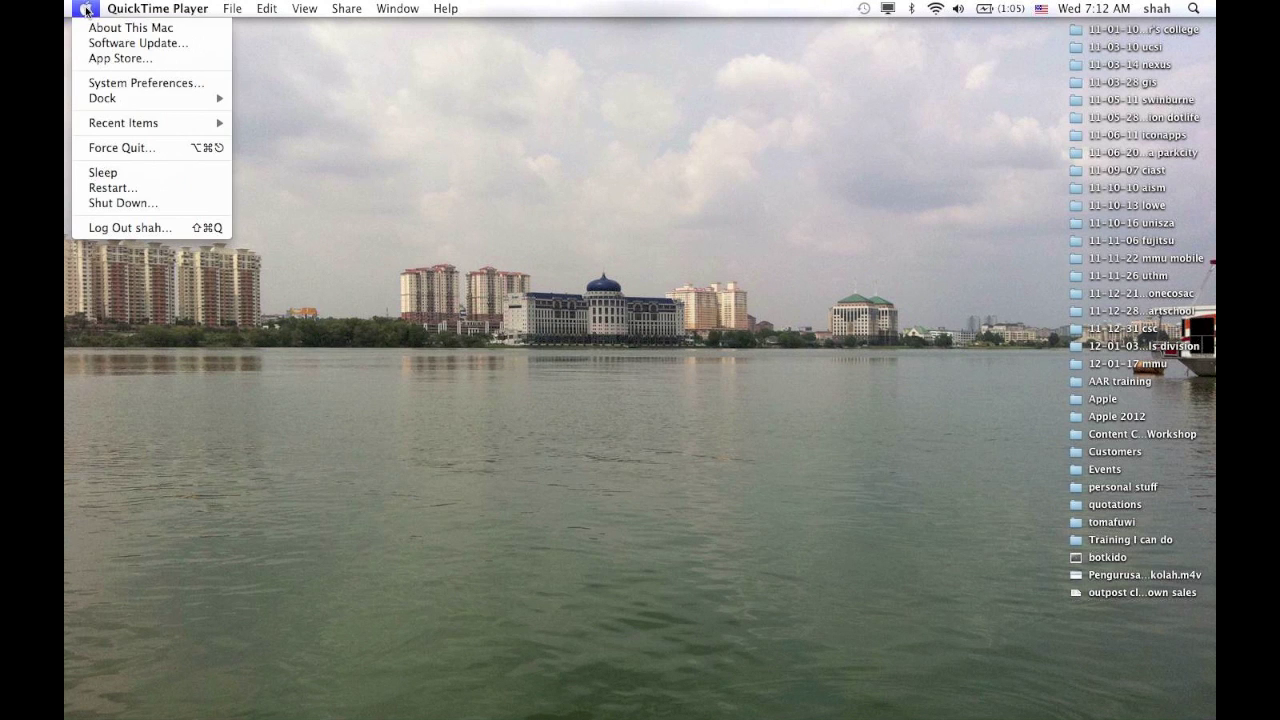
left_click(89, 83)
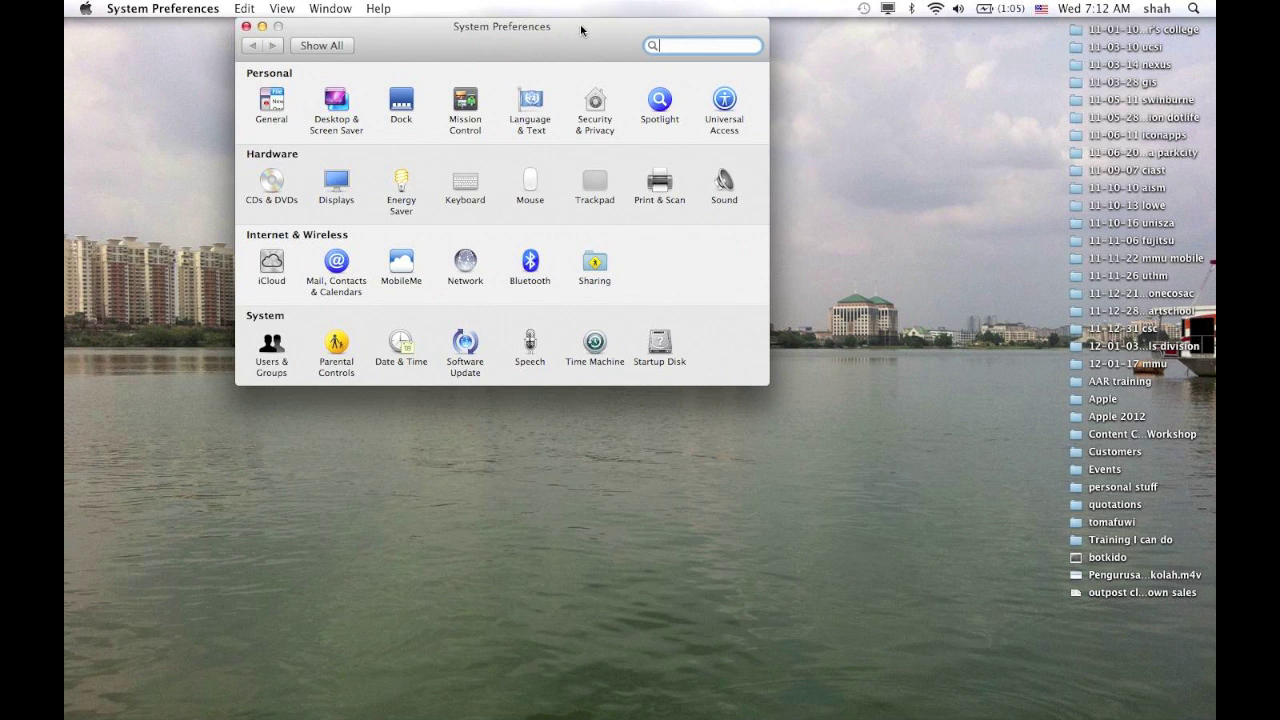
left_click_drag(583, 28, 711, 136)
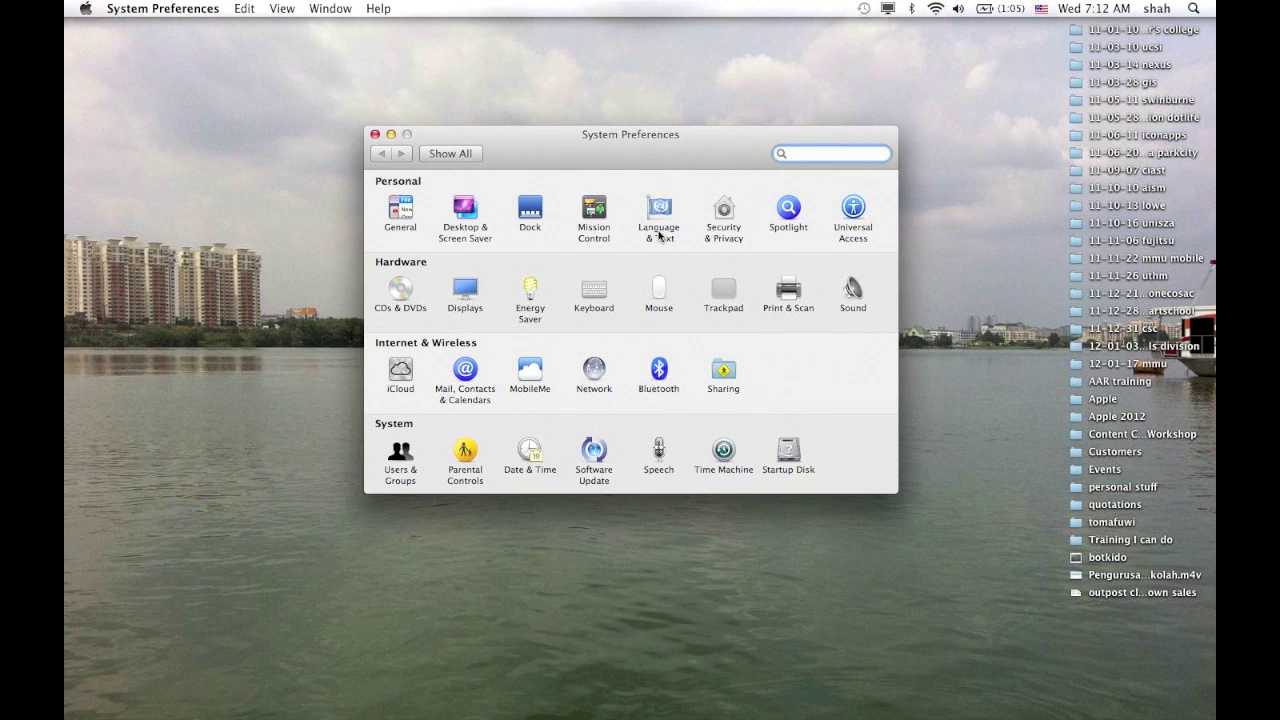
left_click(660, 451)
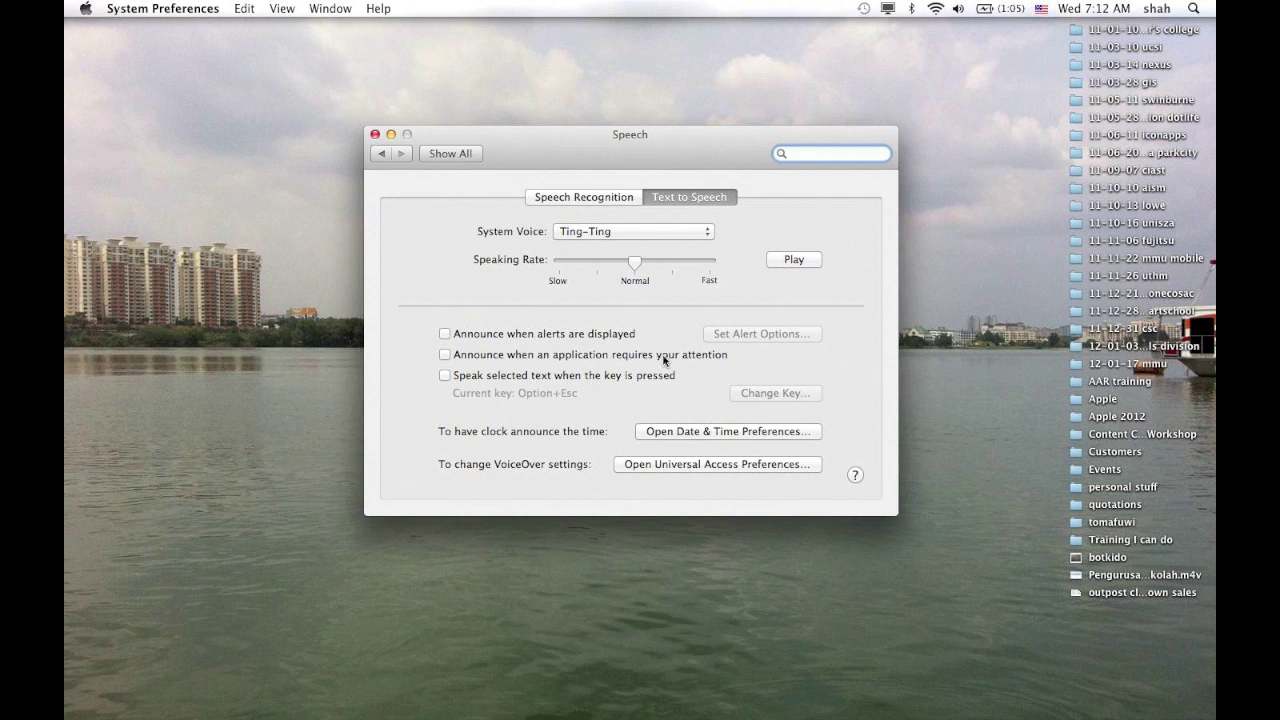
left_click(638, 231)
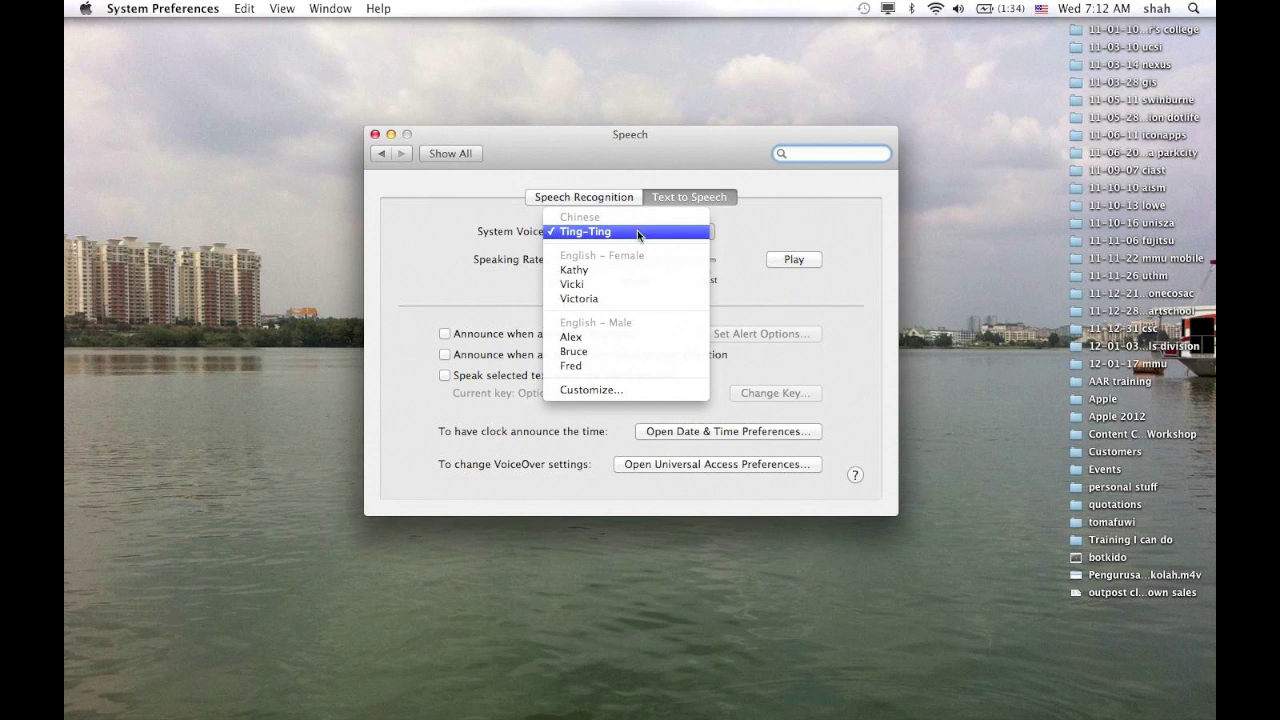
Step: Choose Customize…, tick the Chinese (Taiwan) voice Ya-Ling, and confirm with OK
left_click(640, 389)
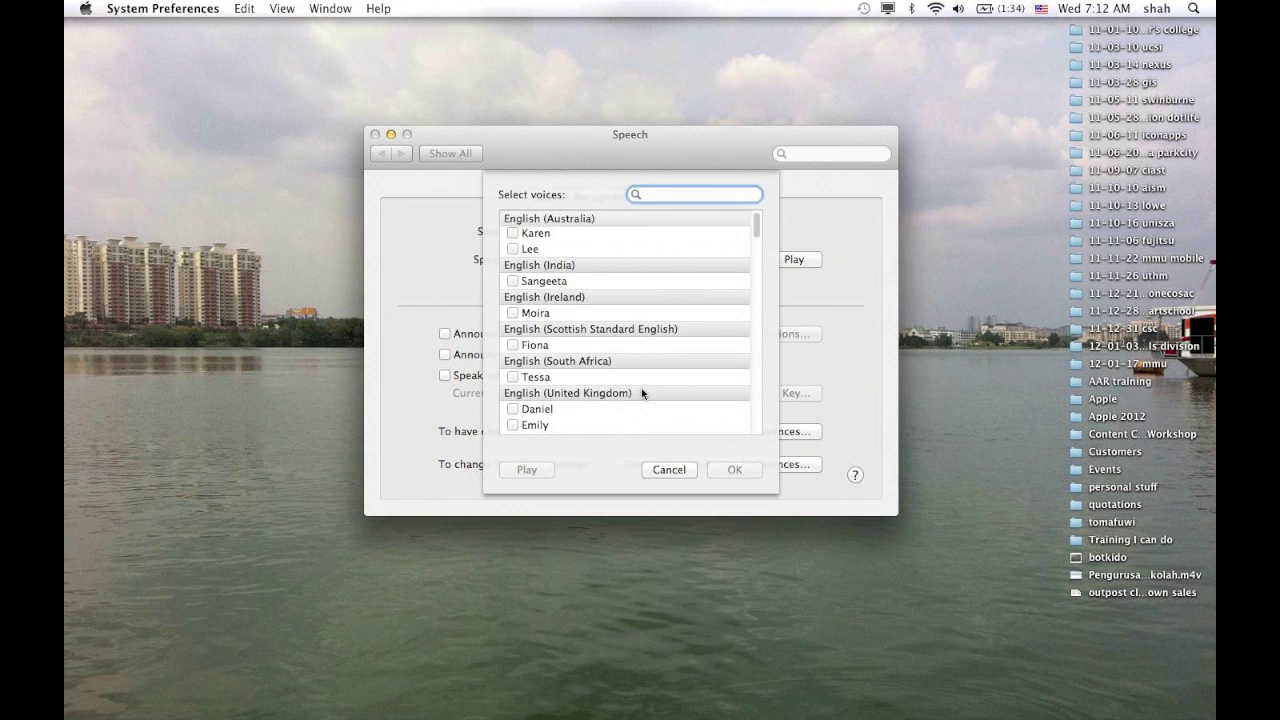
scroll(641, 393, "down", 2)
scroll(641, 393, "down", 5)
scroll(641, 393, "down", 3)
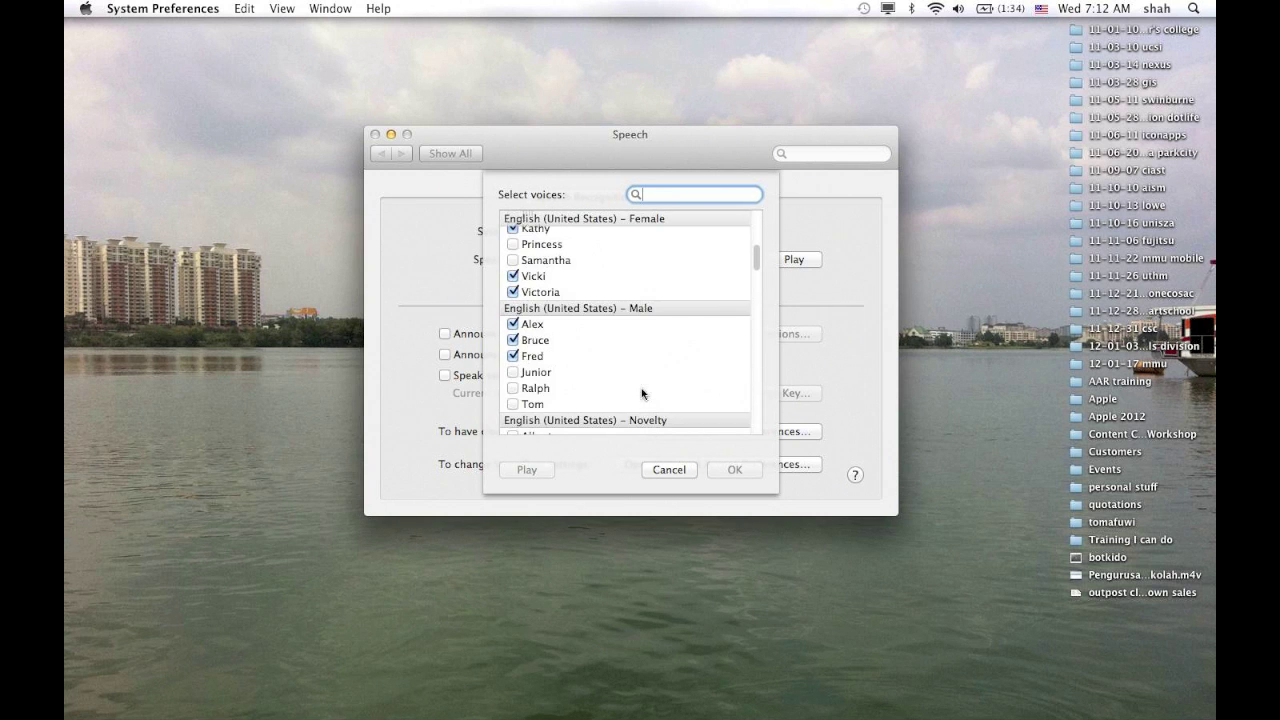
scroll(641, 393, "down", 5)
scroll(641, 393, "down", 5)
scroll(641, 393, "down", 5)
scroll(641, 393, "down", 1)
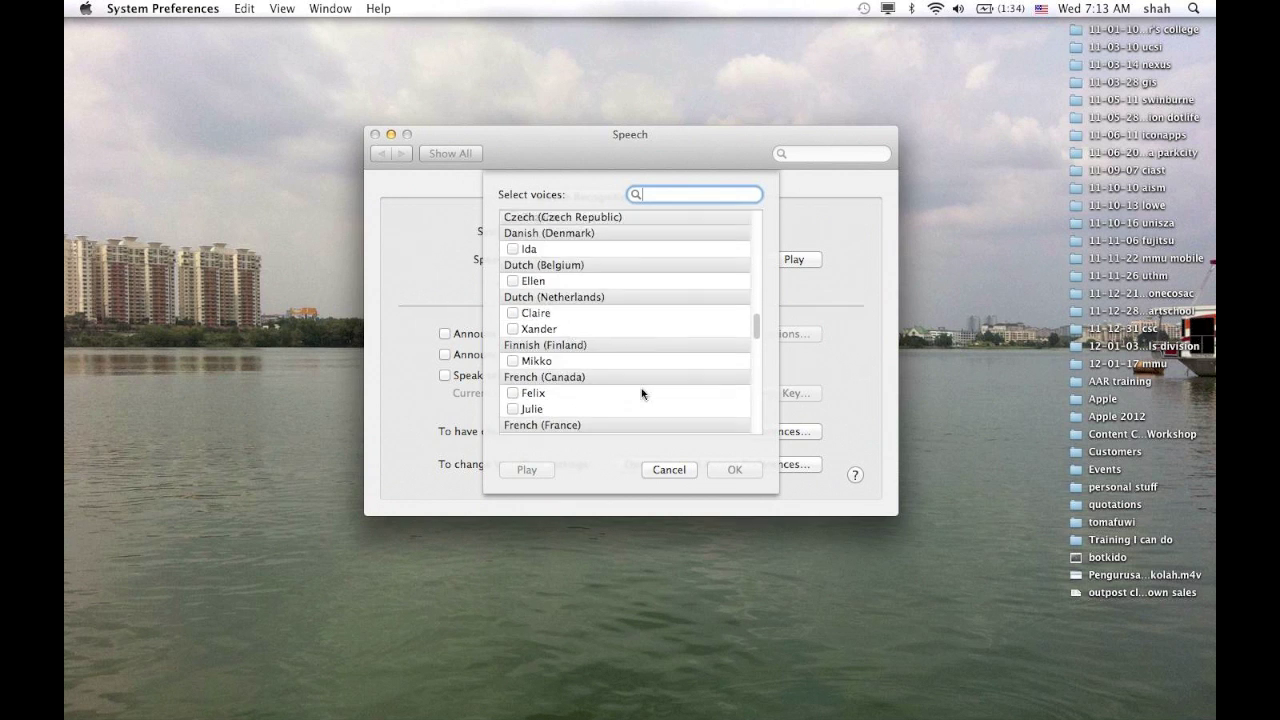
scroll(641, 393, "down", 2)
scroll(641, 393, "up", 6)
scroll(641, 393, "up", 1)
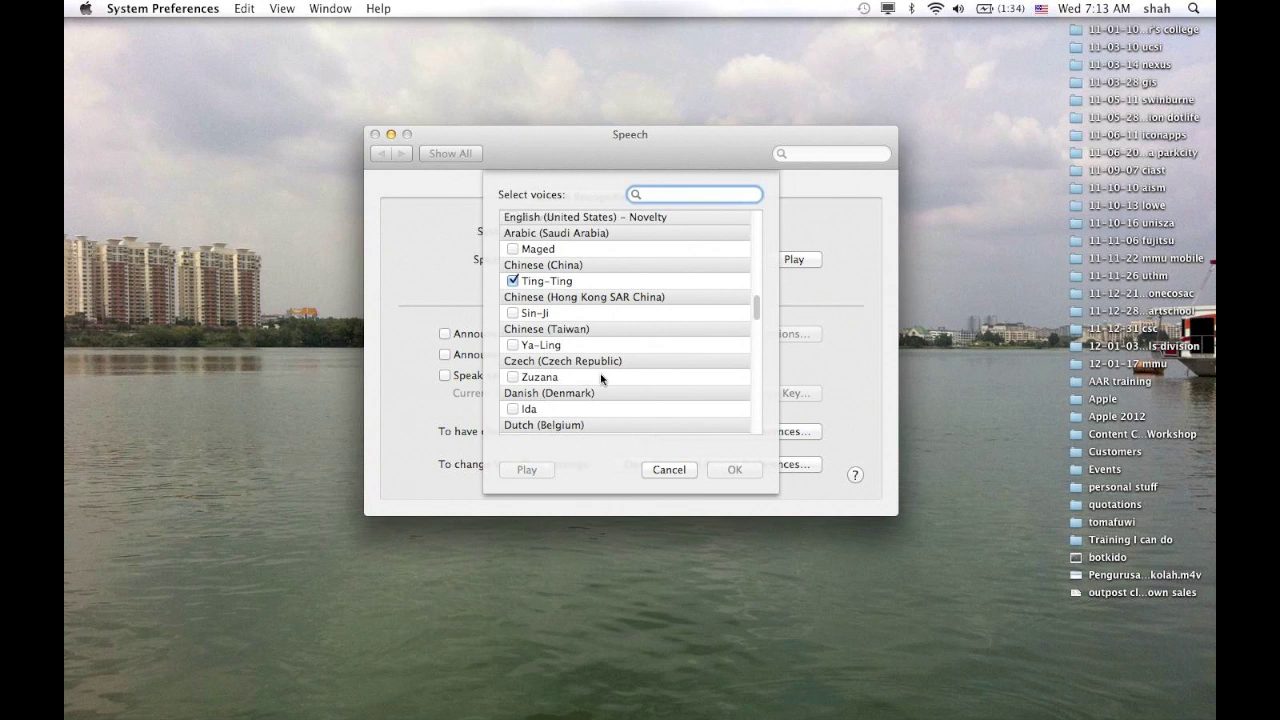
left_click(513, 345)
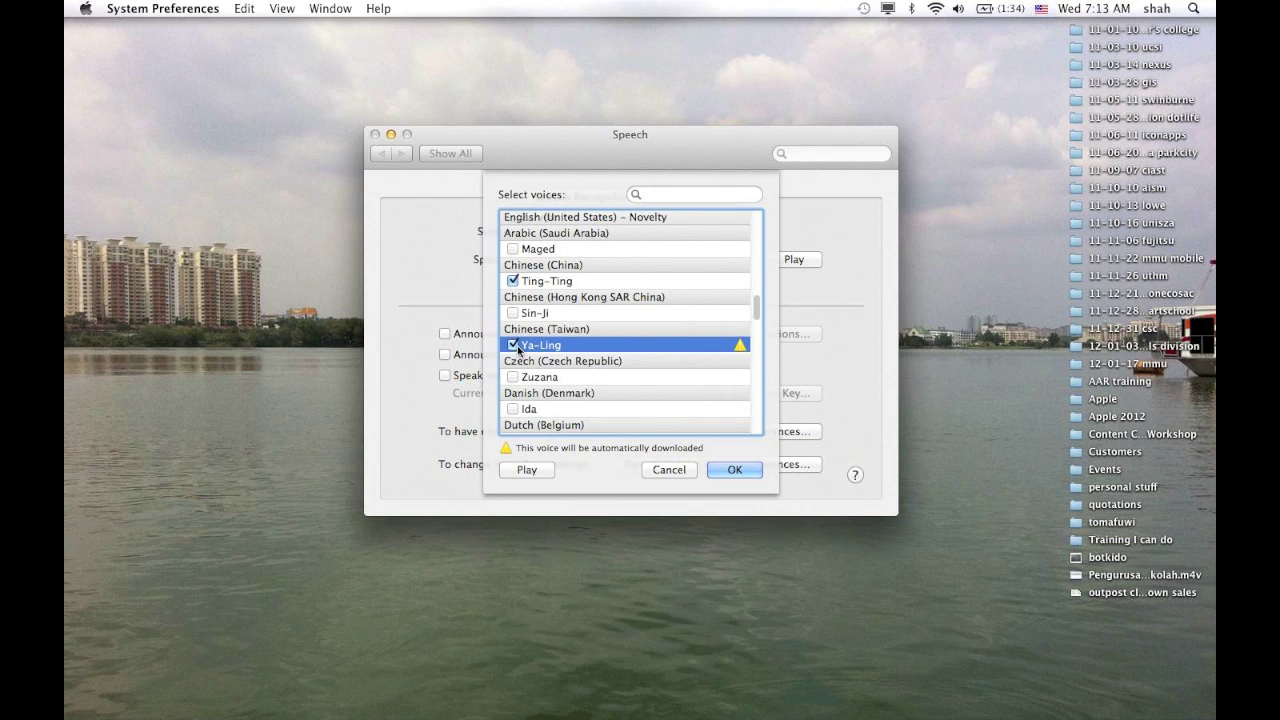
left_click(729, 471)
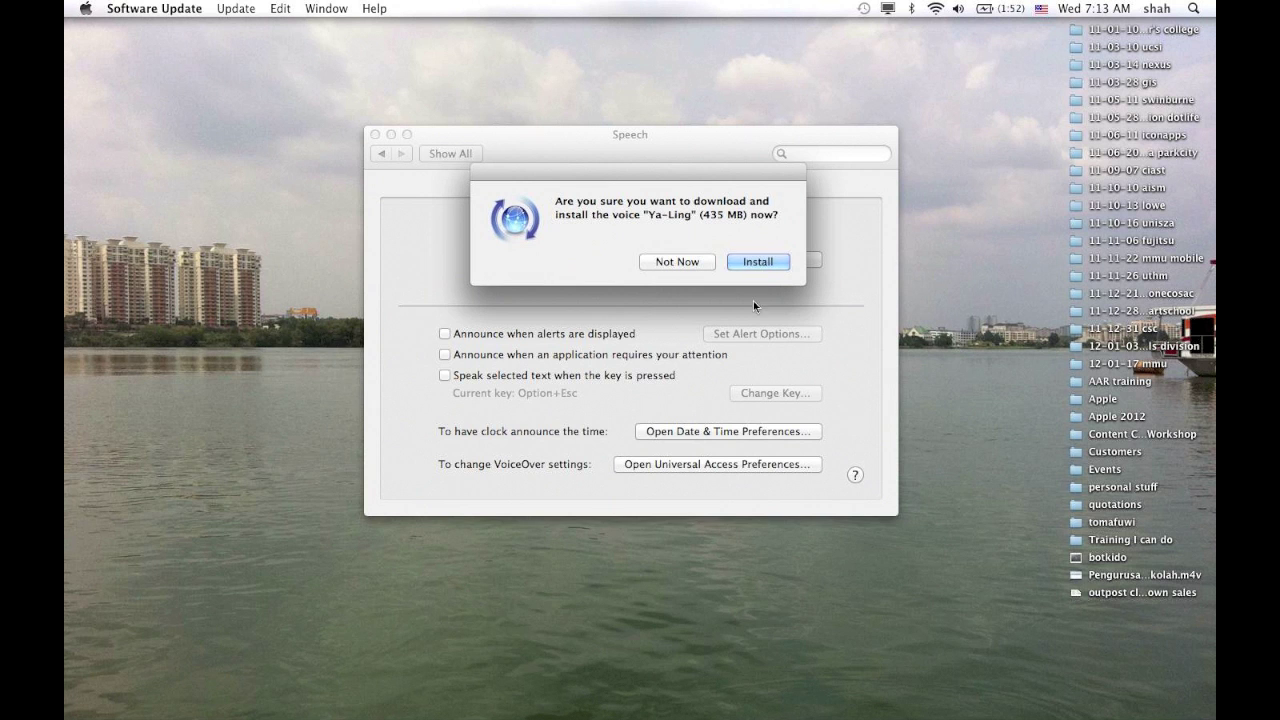
Step: Approve the Ya-Ling install, agree to the licence, and enter the administrator name
left_click(750, 262)
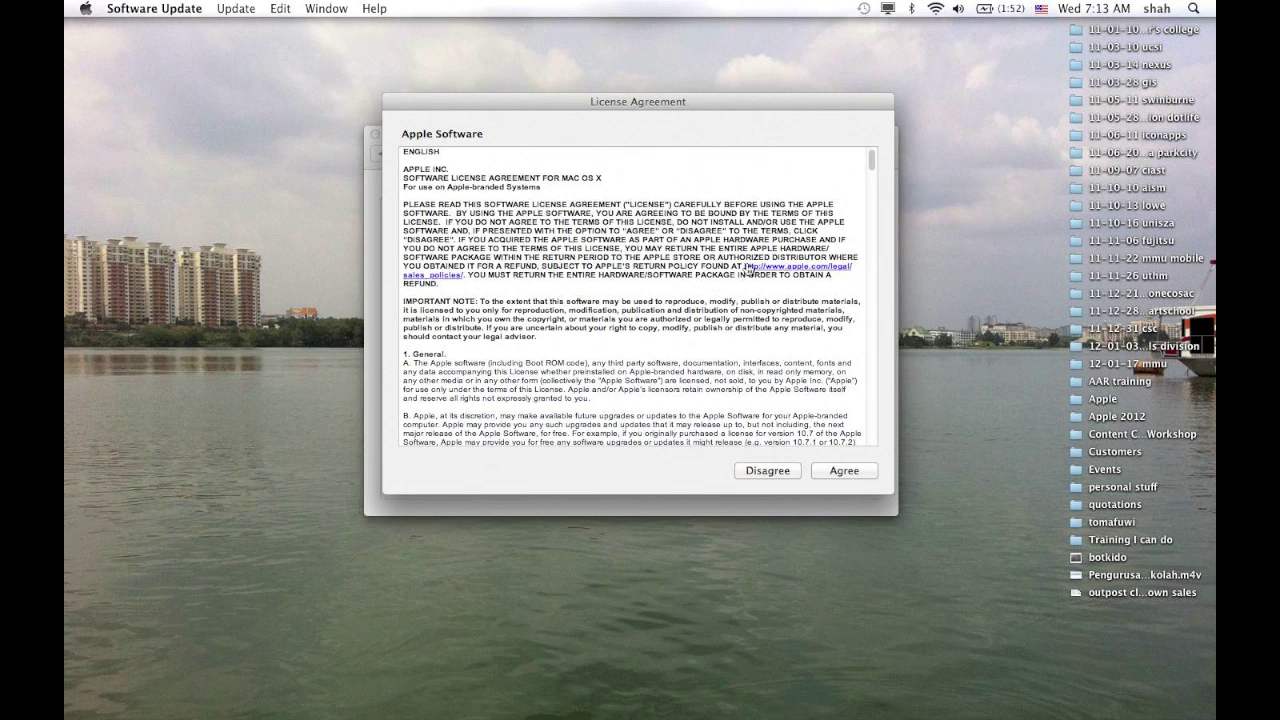
left_click(853, 474)
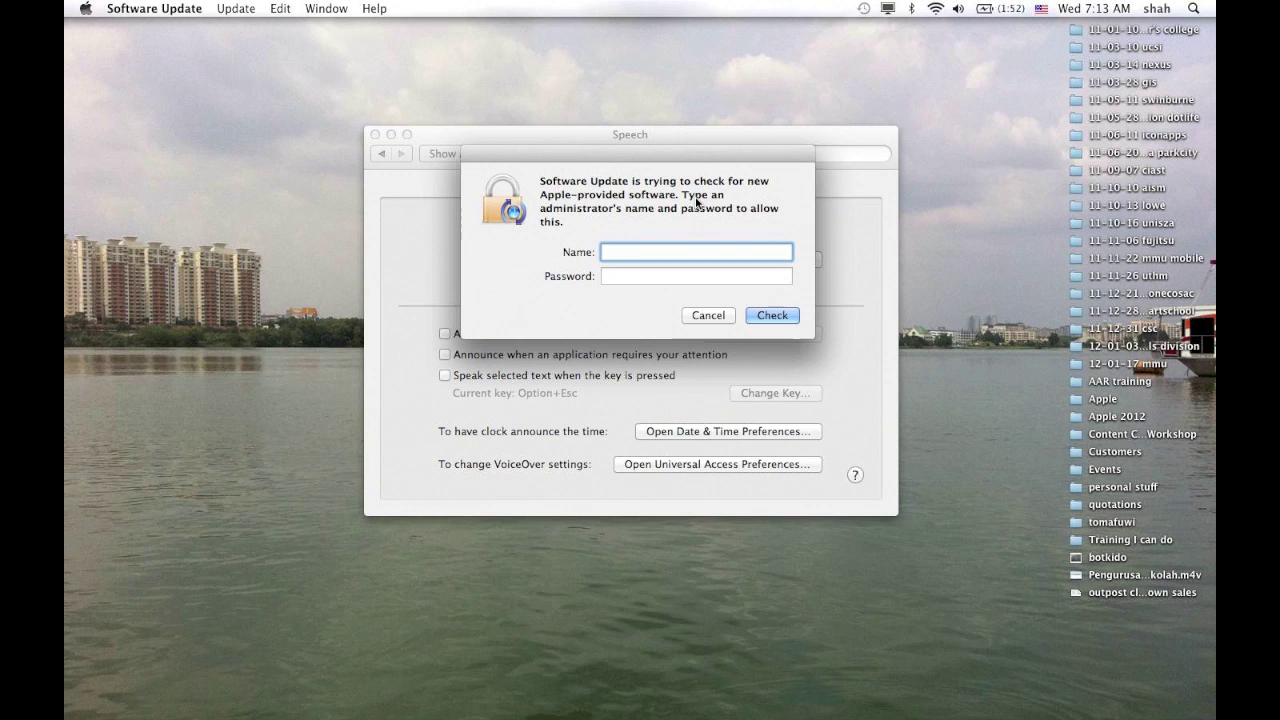
type("a")
type("dmin")
key("Tab")
Step: Enter the administrator password, correcting a typo, and submit it
type("•••••")
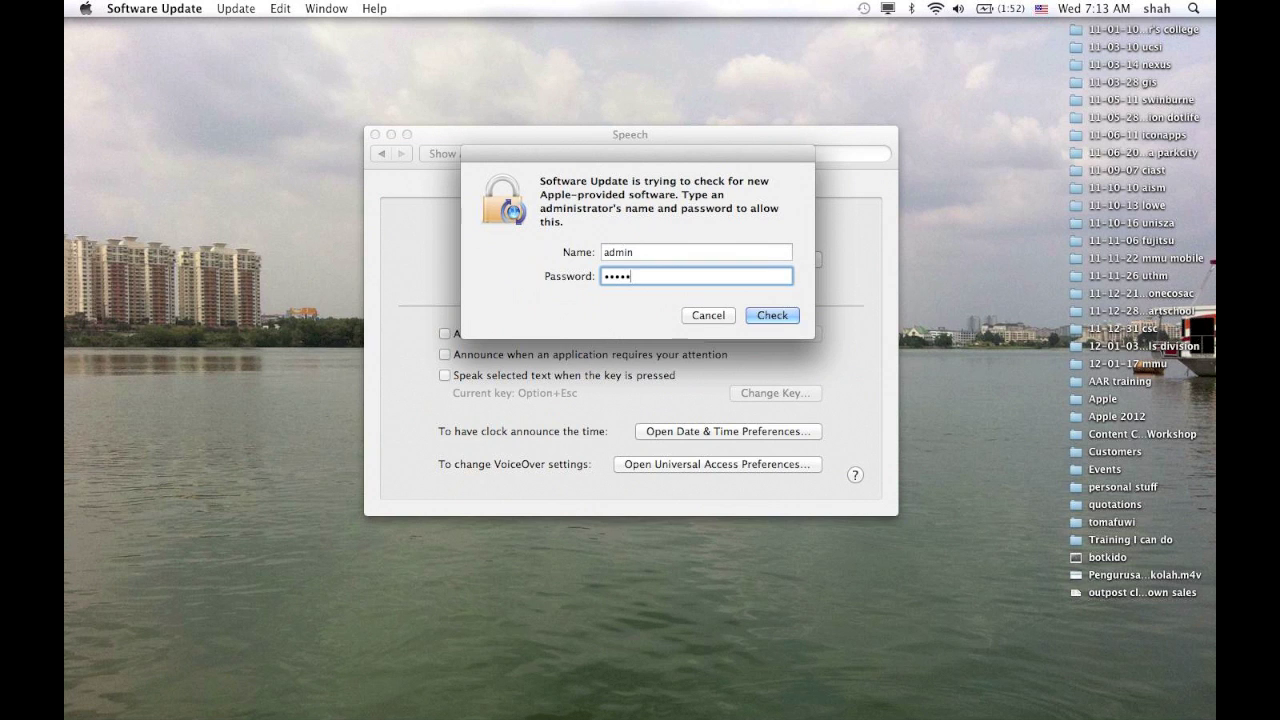
type("••")
key("BackSpace")
key("BackSpace")
key("BackSpace")
key("BackSpace")
key("BackSpace")
key("BackSpace")
type("••••••")
type("•")
key("Return")
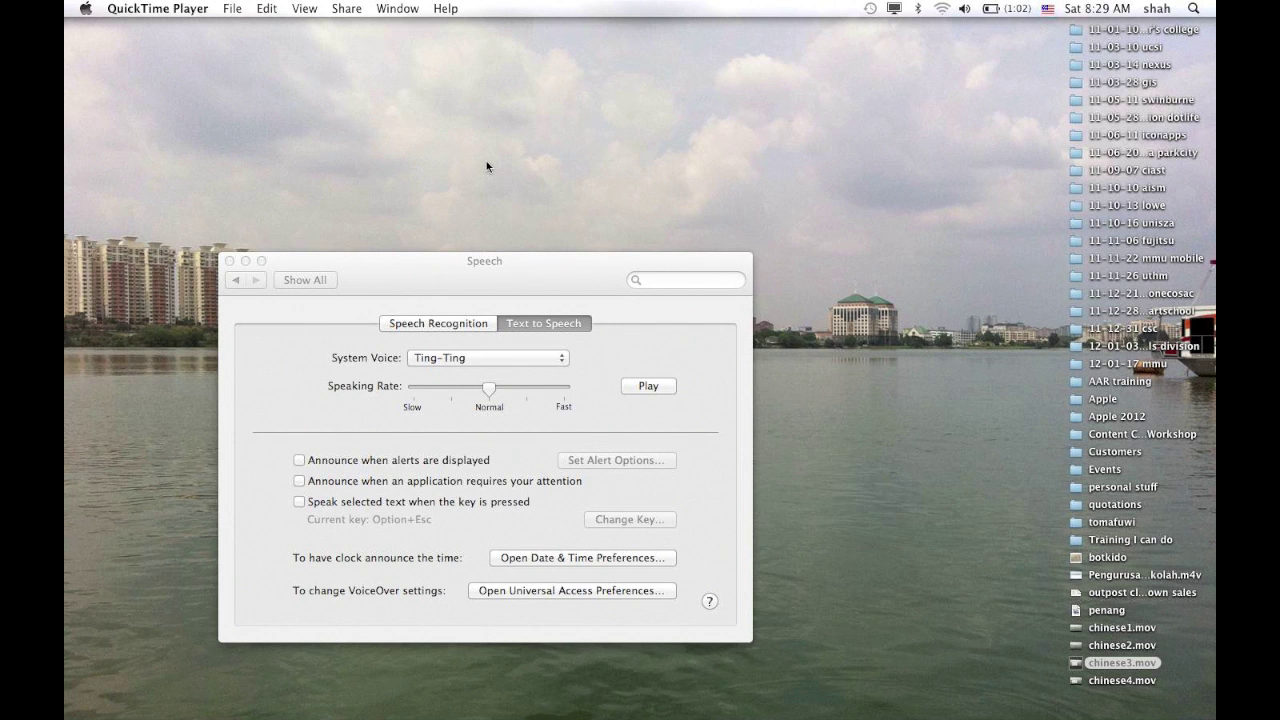
Step: Set Ya-Ling as the system voice, play its sample, then start quitting System Preferences
left_click(491, 357)
left_click(481, 396)
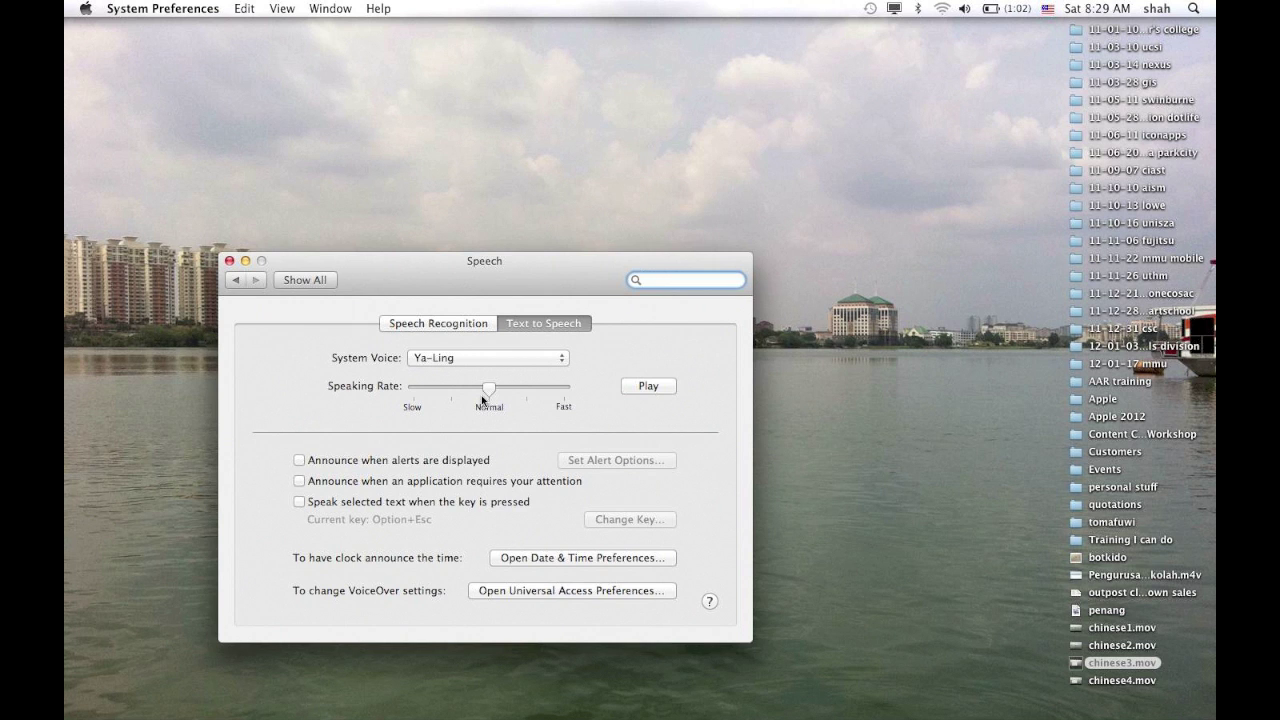
left_click(645, 391)
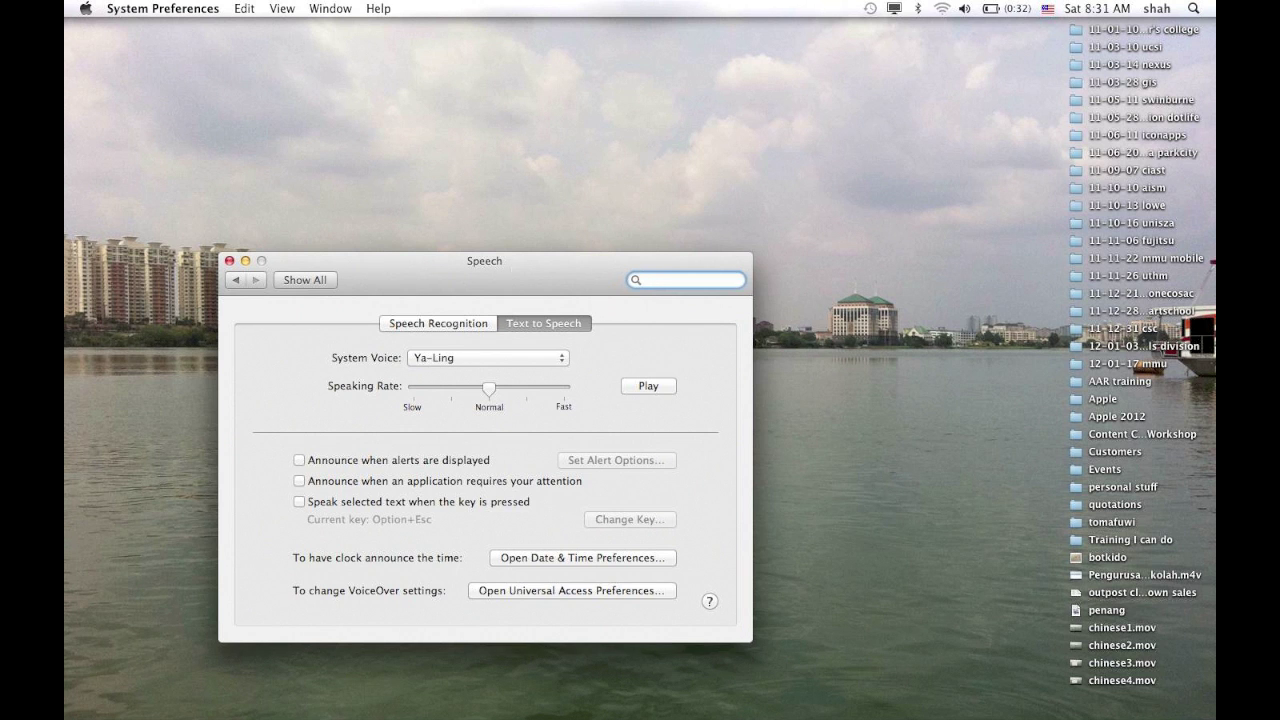
left_click(150, 8)
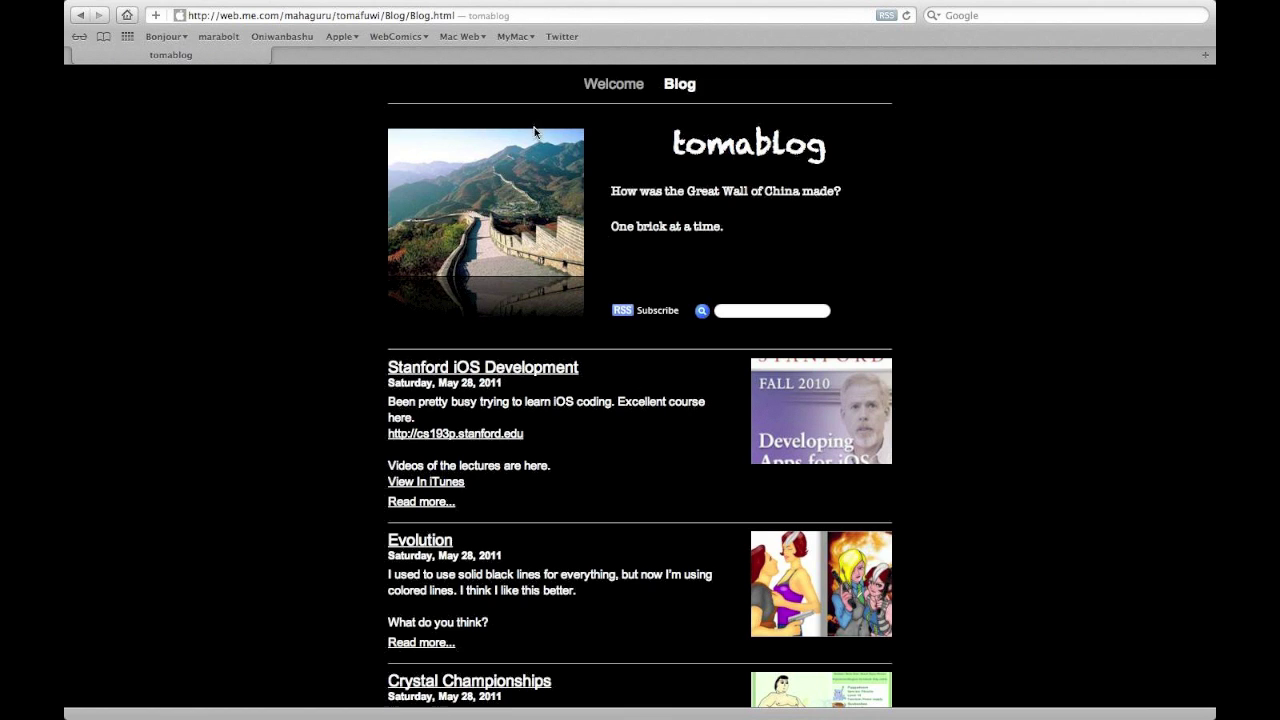
Step: Replace the blog address with nanyang.com.my and load the Nanyang homepage
double_click(470, 15)
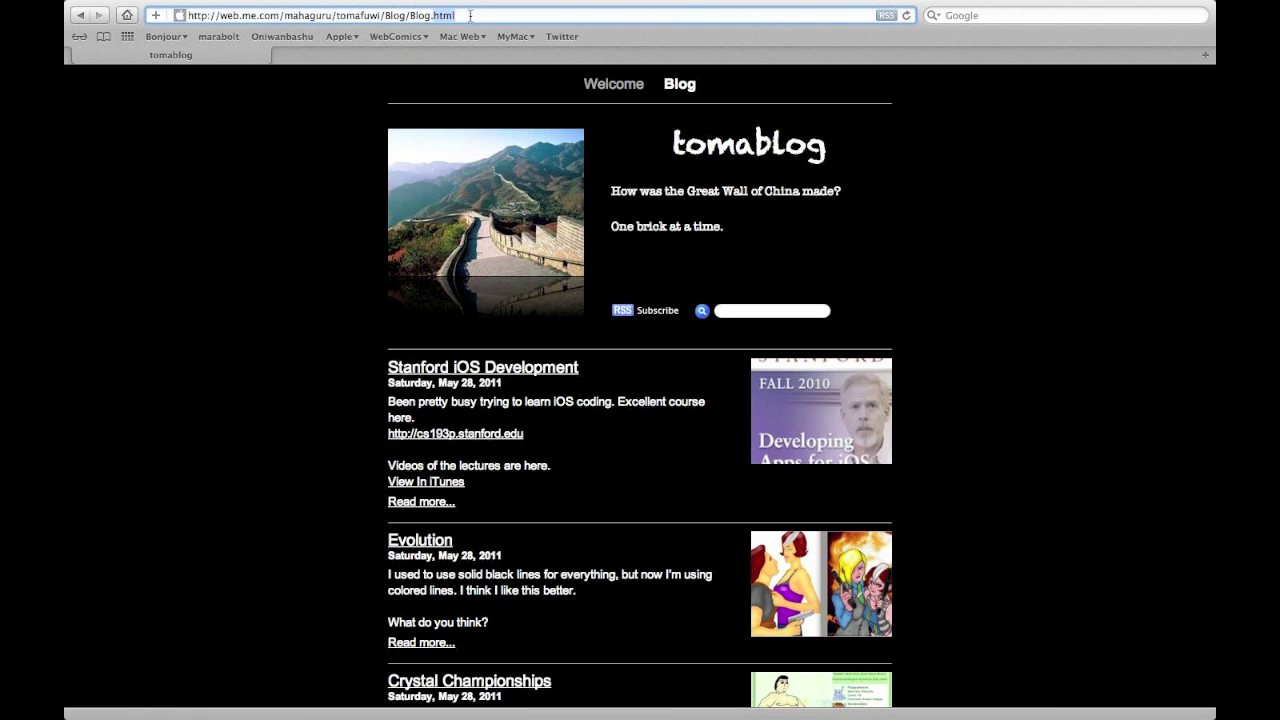
left_click(470, 15)
type("nanya")
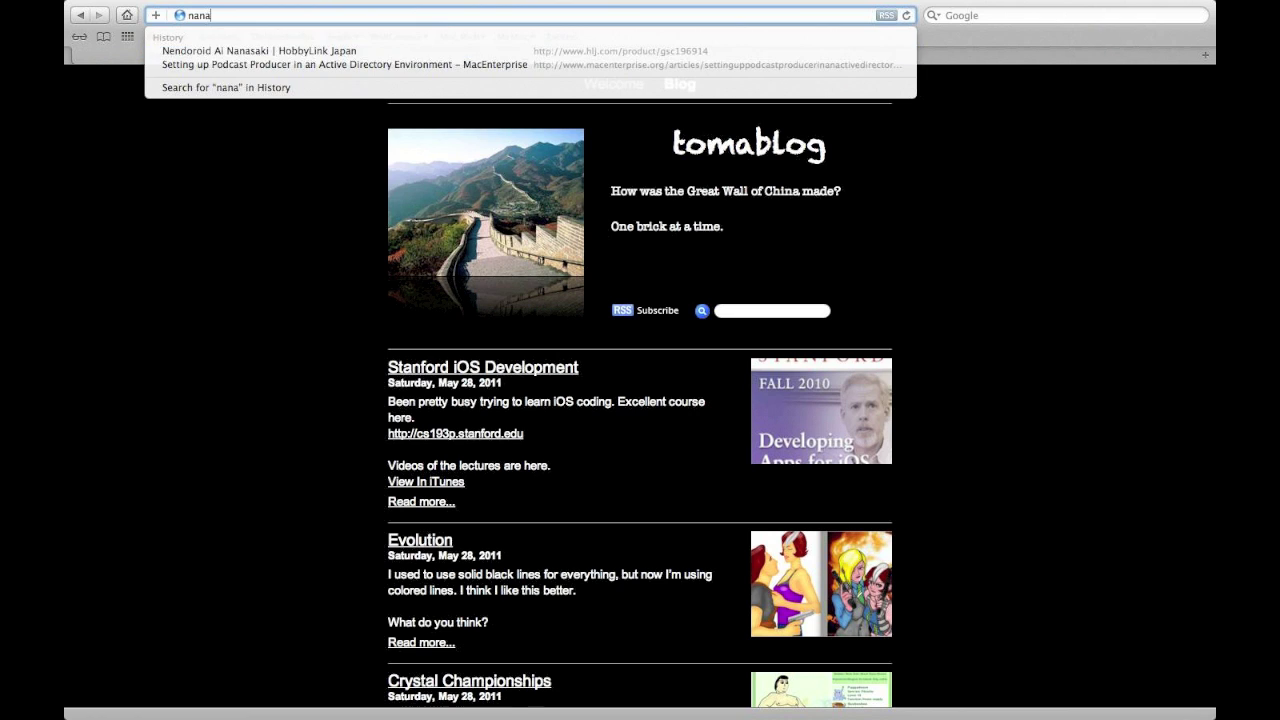
key("BackSpace")
type("yang.com.my/")
key("Return")
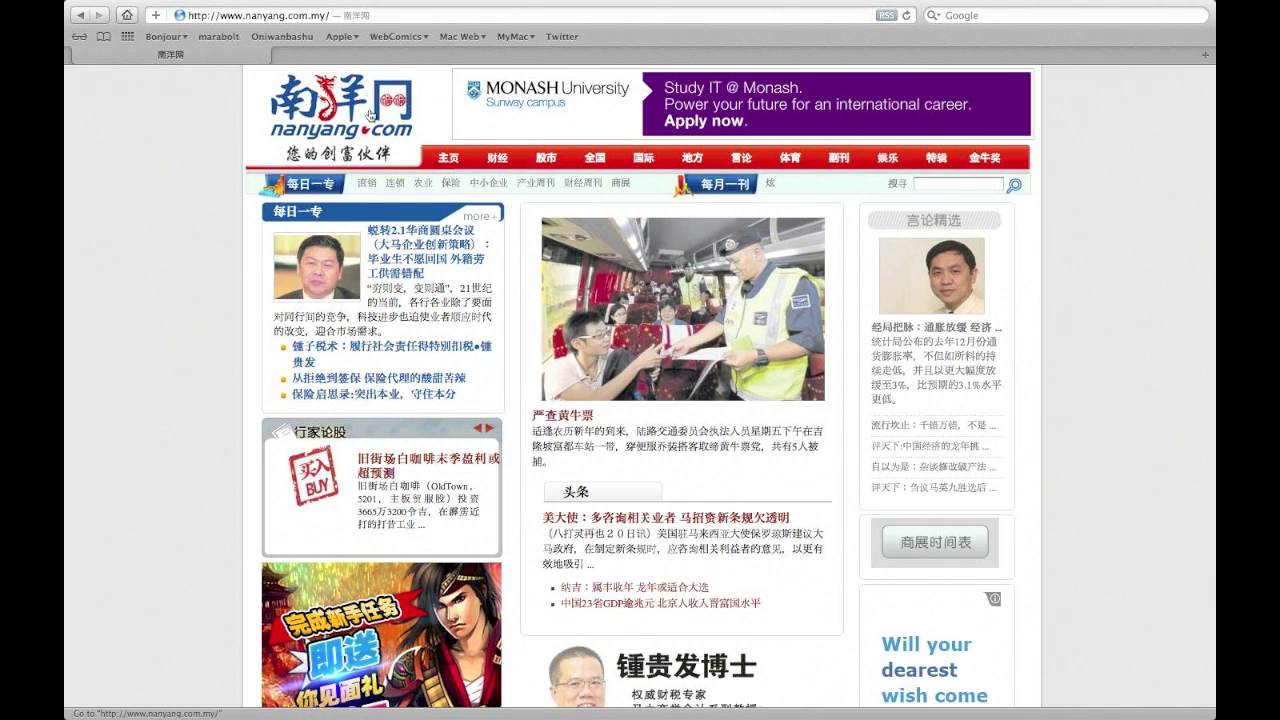
Step: Open the lead business roundtable article and highlight its first two paragraphs
left_click(393, 246)
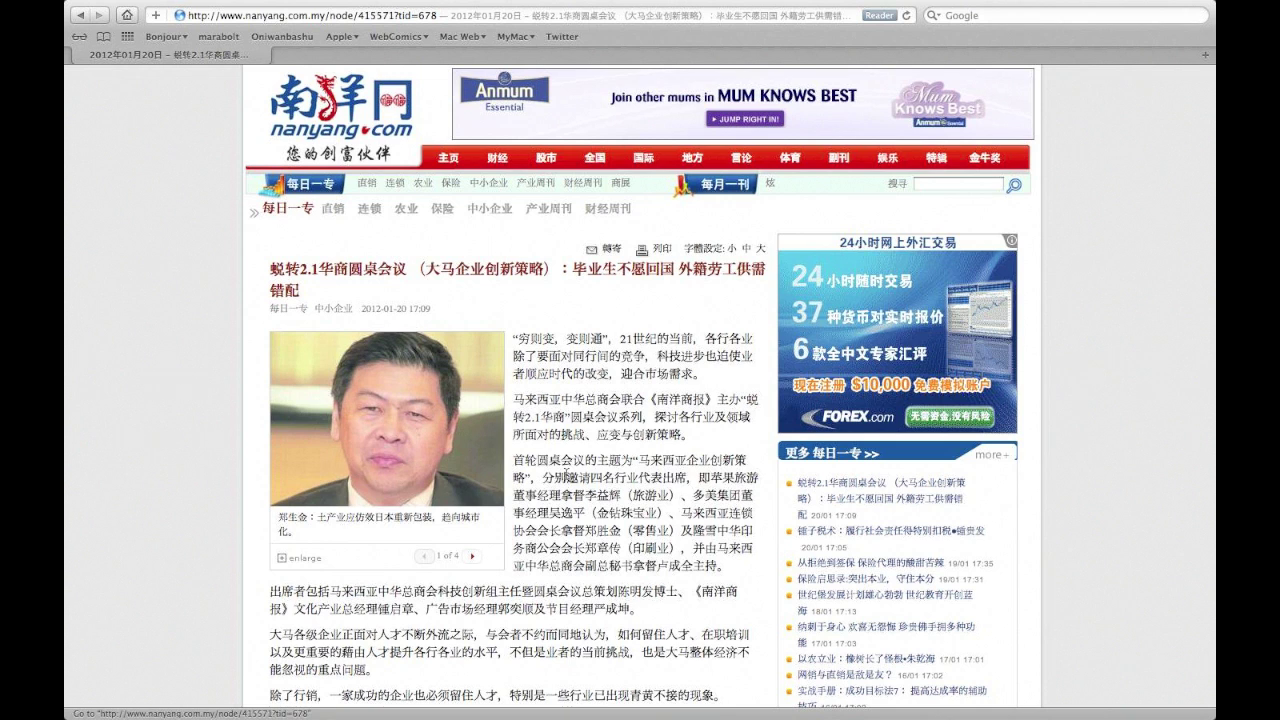
left_click_drag(697, 442, 511, 338)
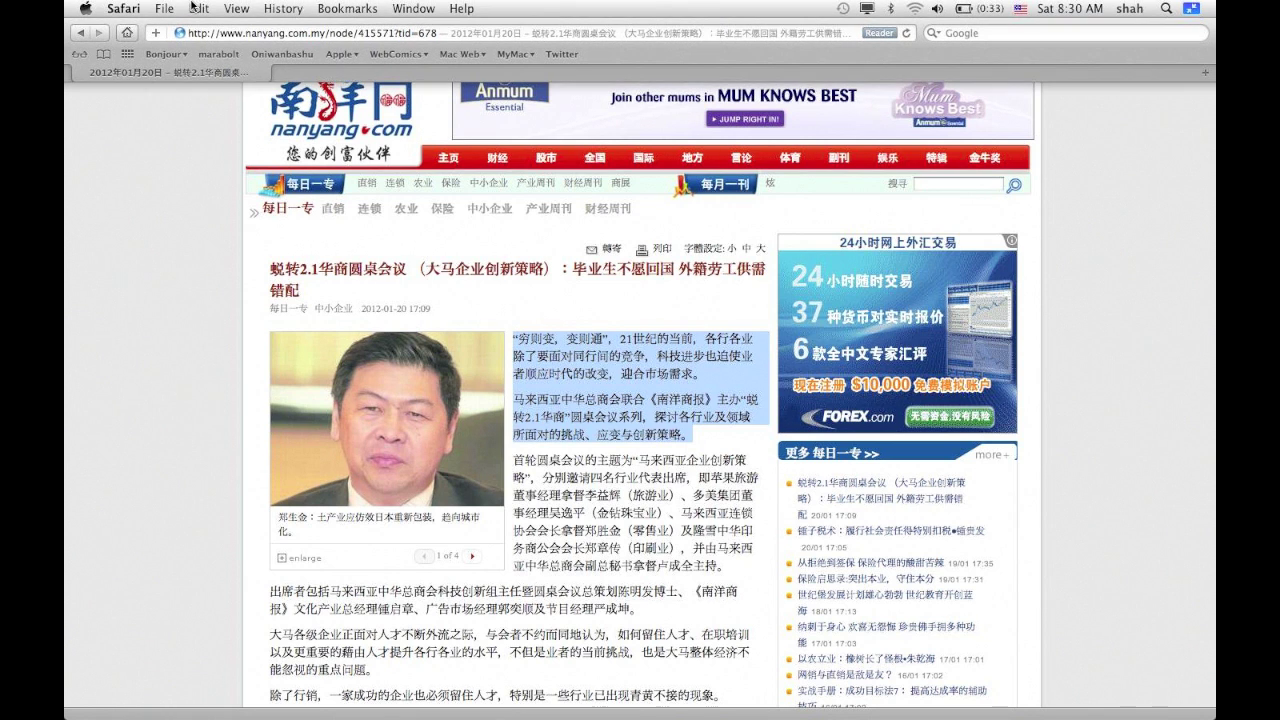
Step: Use Edit > Speech > Start Speaking to read the highlighted paragraphs aloud
left_click(196, 8)
mouse_move(216, 254)
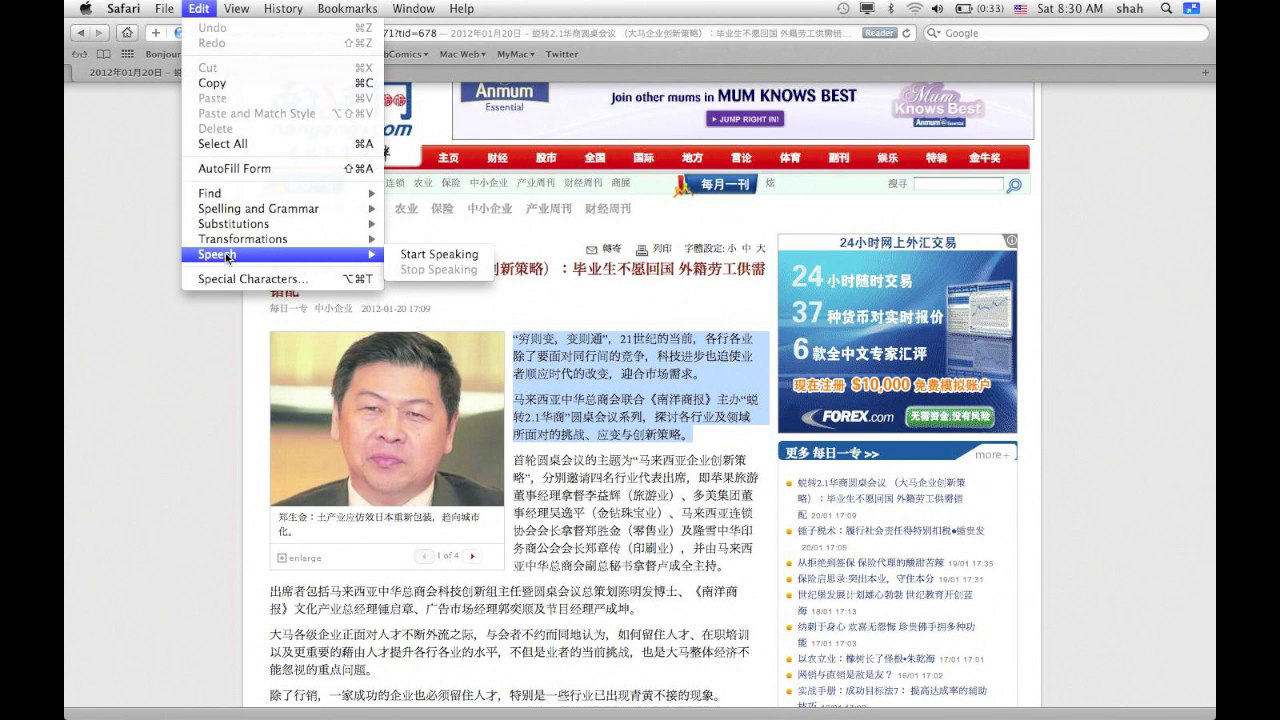
left_click(437, 254)
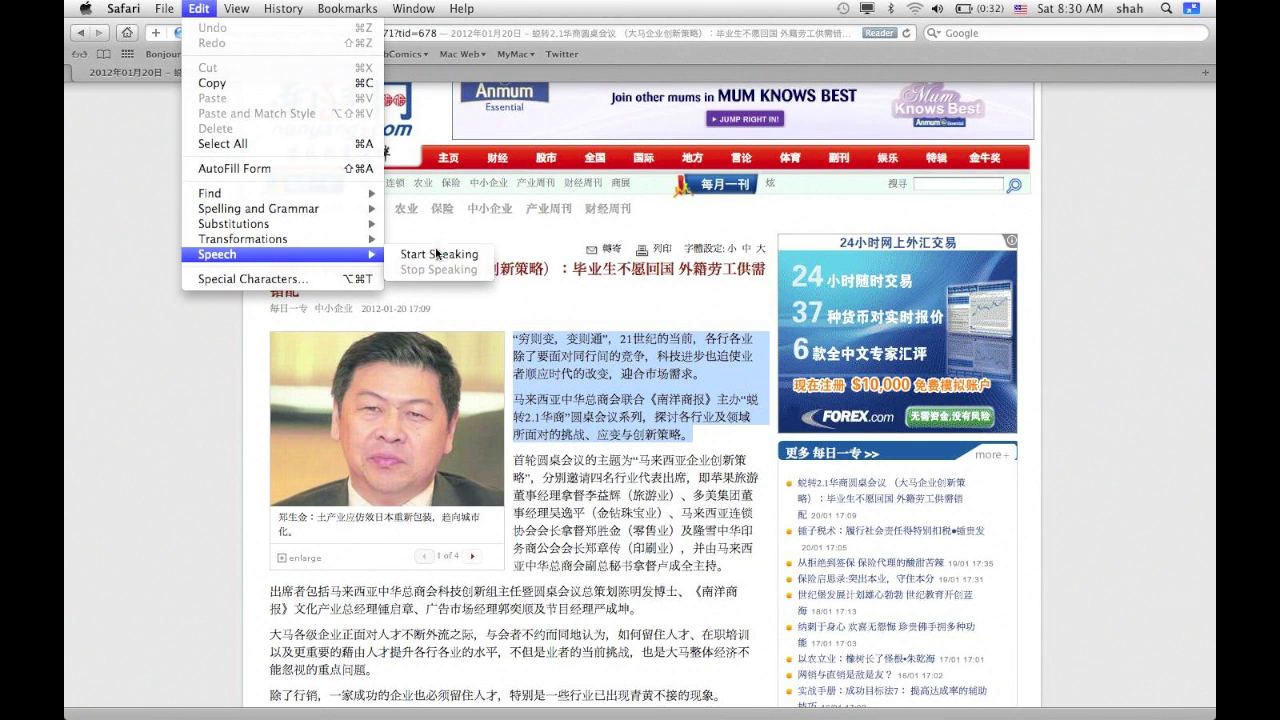